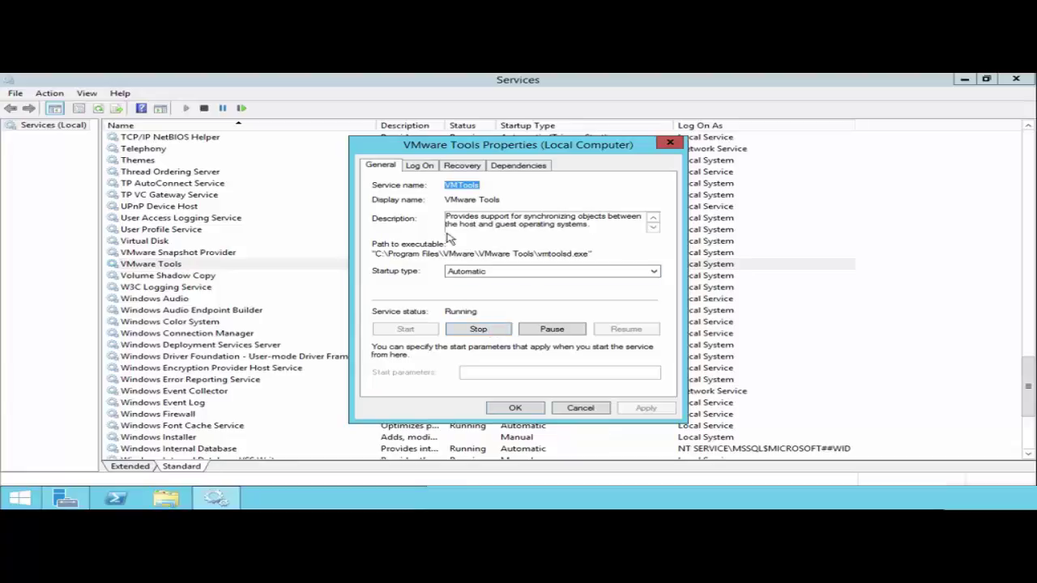
Set the VMware Tools service to log on with a specific account and pick company.pri as the location to search for it
left_click(424, 168)
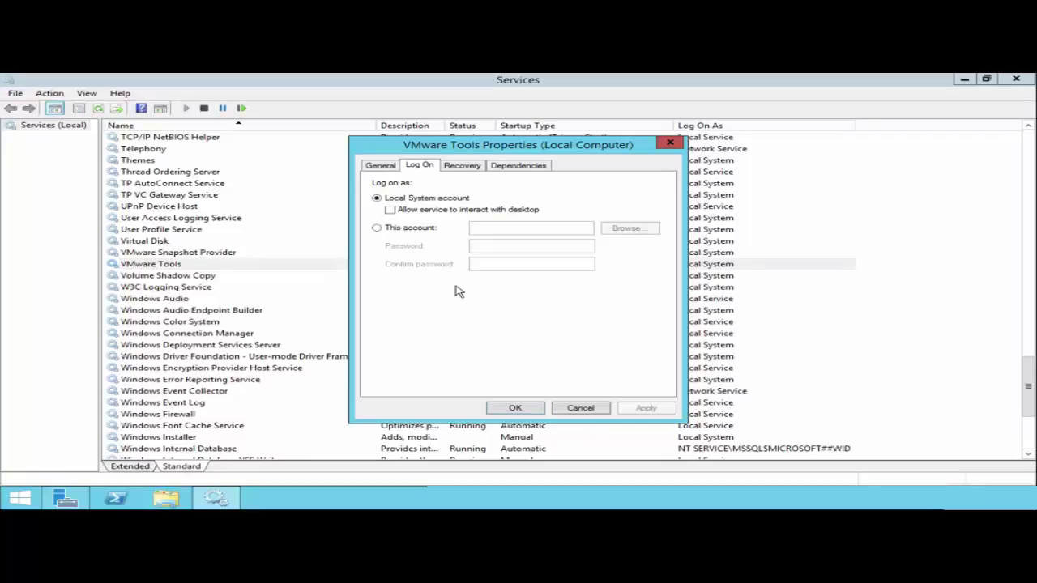
left_click(422, 229)
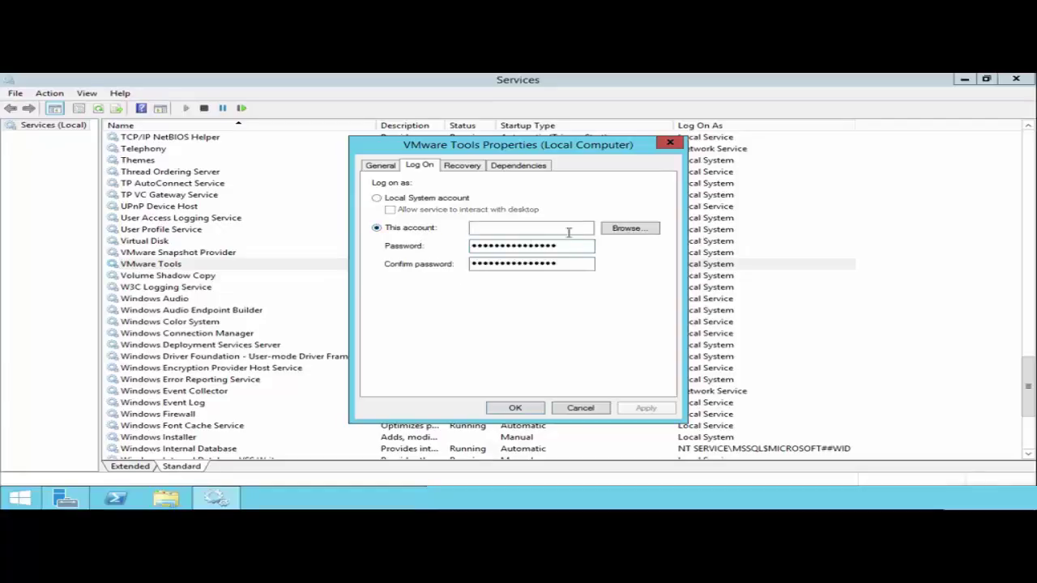
left_click(624, 230)
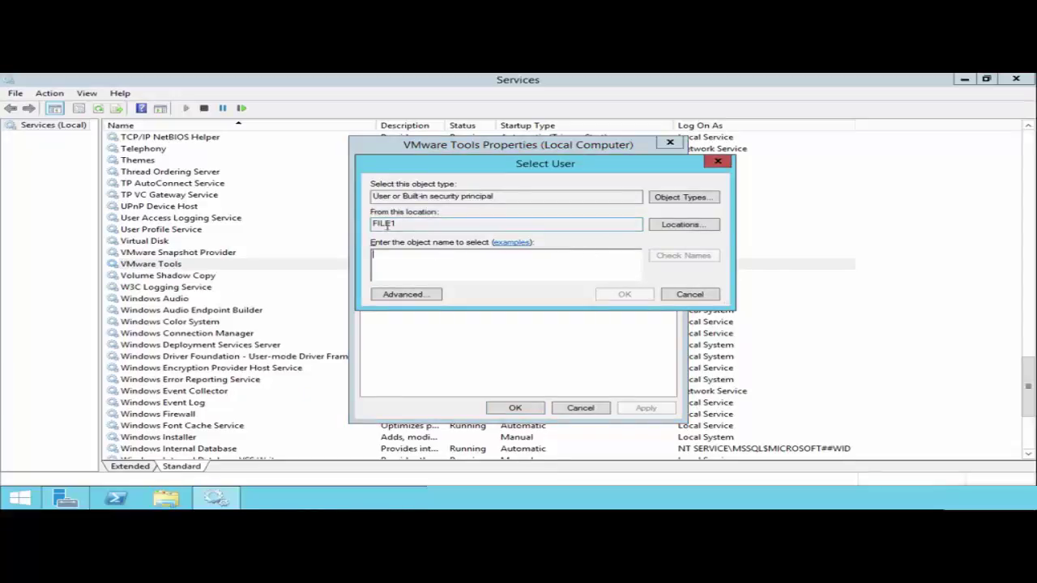
left_click(666, 226)
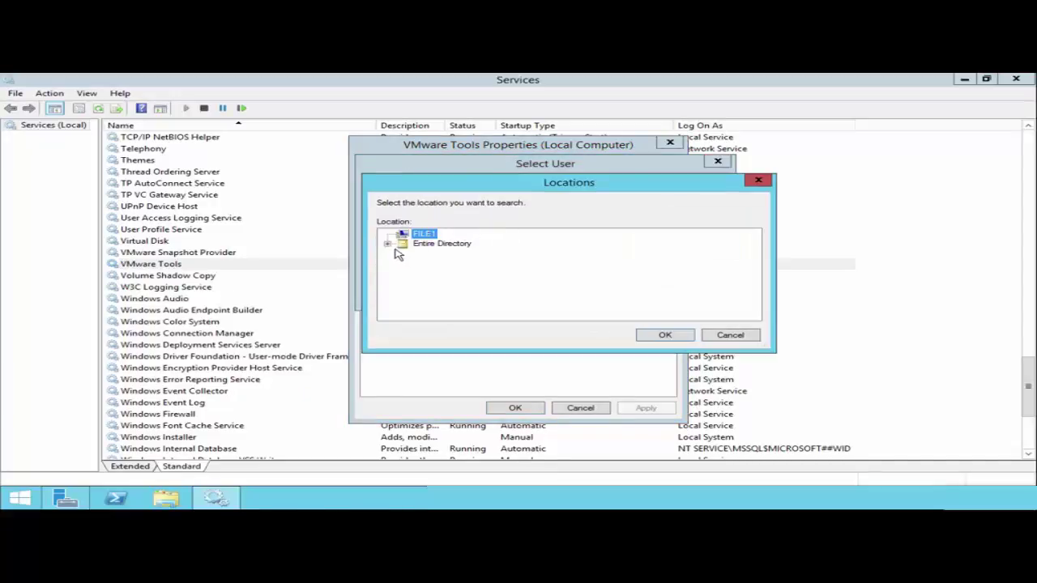
left_click(388, 244)
left_click(441, 254)
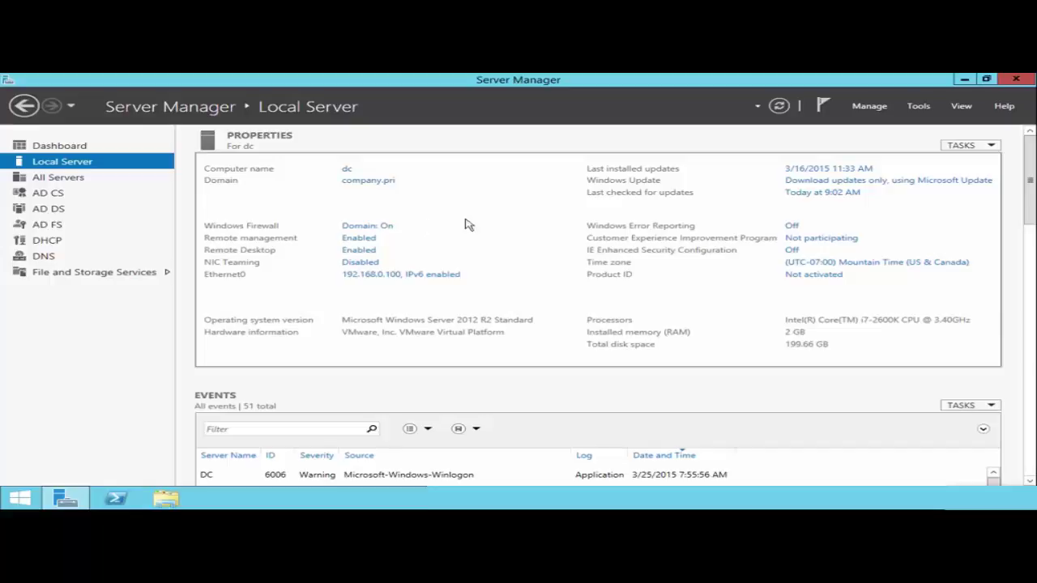
Open Active Directory Users and Computers on the domain controller and start a new user in the Company Users container
left_click(918, 106)
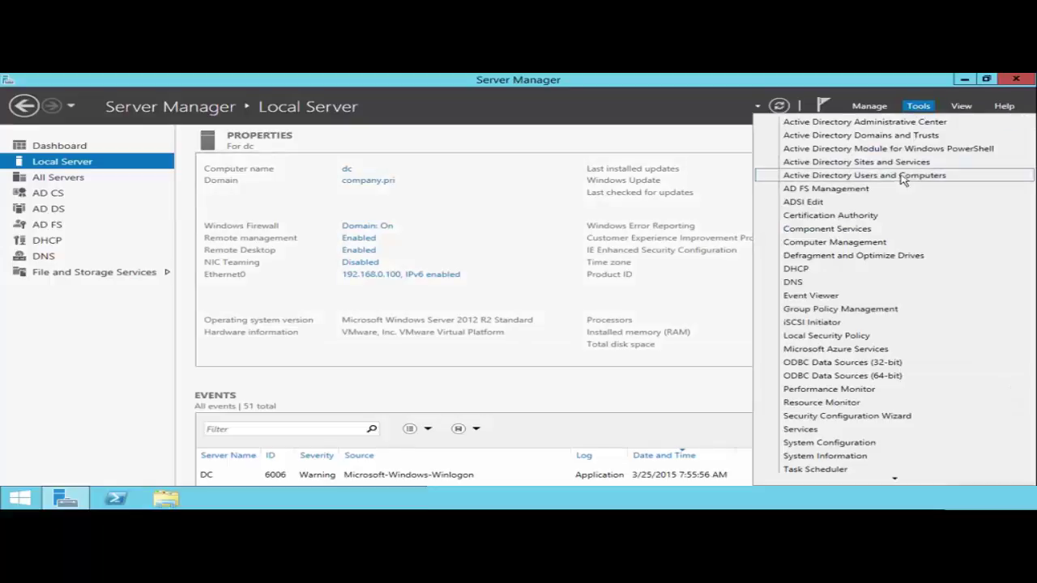
left_click(887, 173)
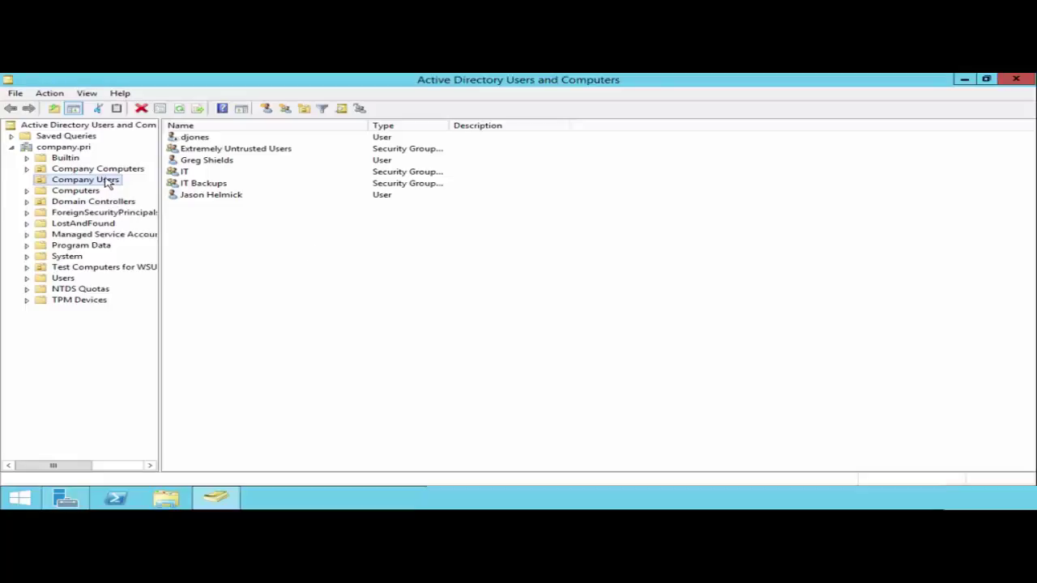
right_click(100, 179)
mouse_move(199, 229)
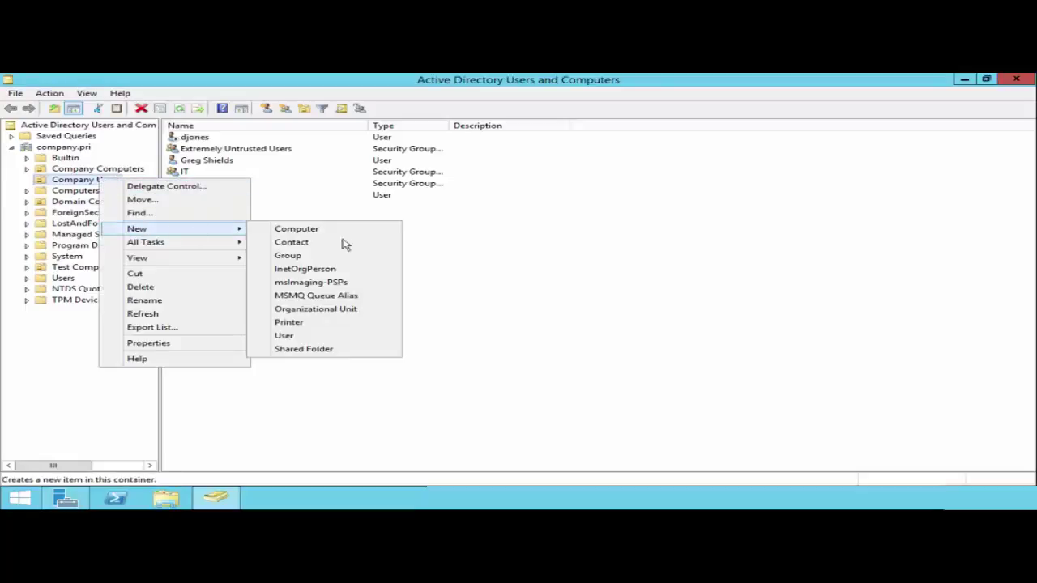
left_click(281, 335)
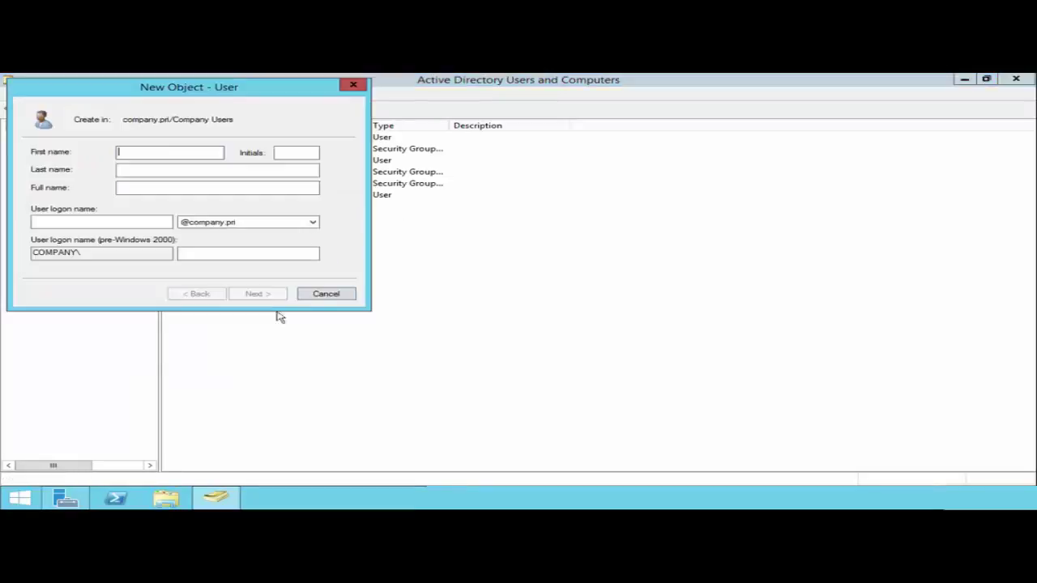
Name the new user OurSrvAcct, give it the logon name oursrvacct, and continue to the password settings
type("OurSrvAcct")
key("Tab")
key("Tab")
key("Tab")
key("Tab")
key("Tab")
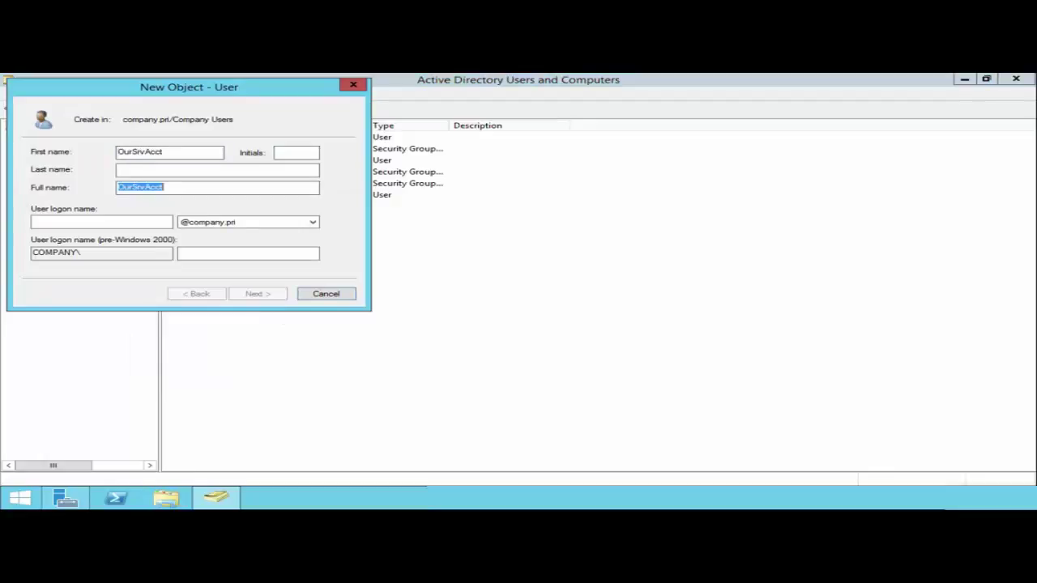
left_click(101, 222)
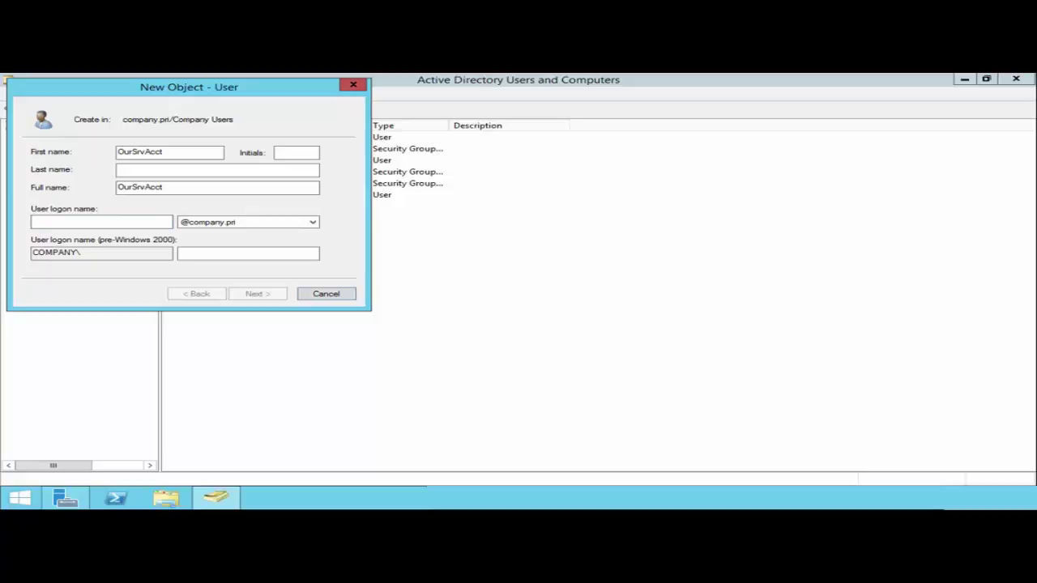
type("oursrvacc")
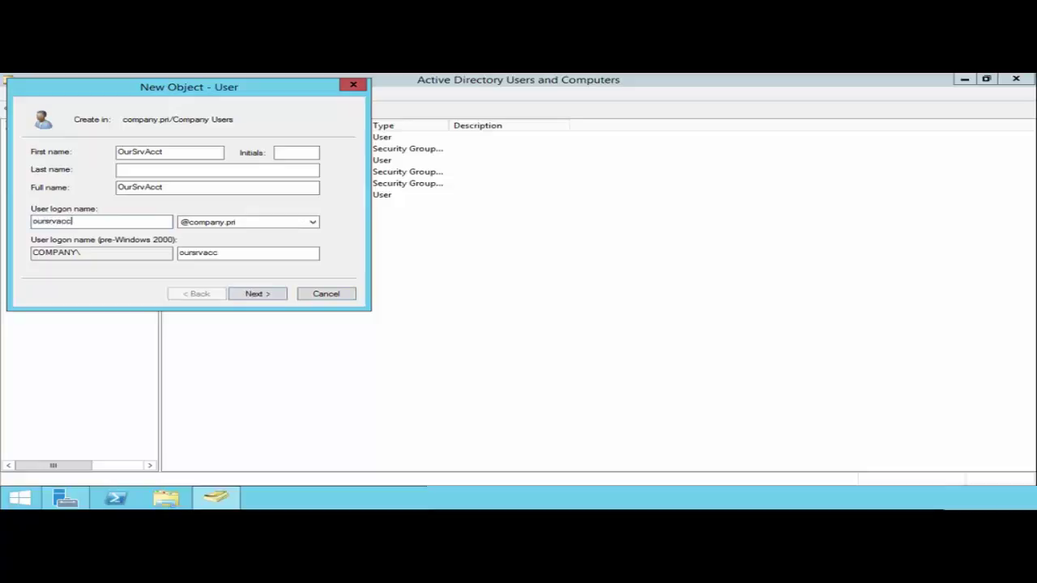
type("t")
key("ctrl+a")
left_click(264, 296)
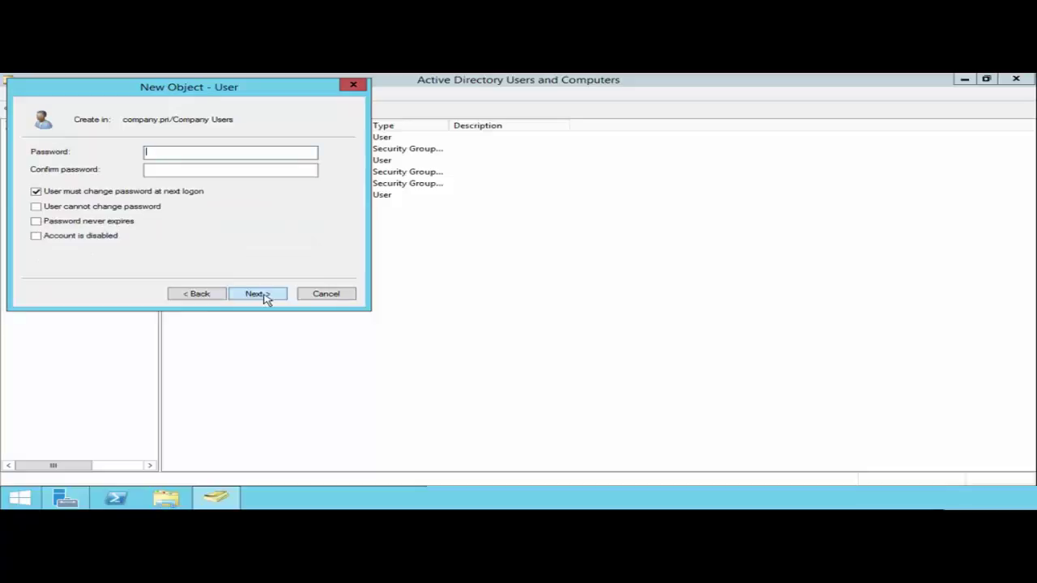
Enter and confirm the password for the new service account
type("*********")
key("Tab")
type("*********")
key("ctrl+a")
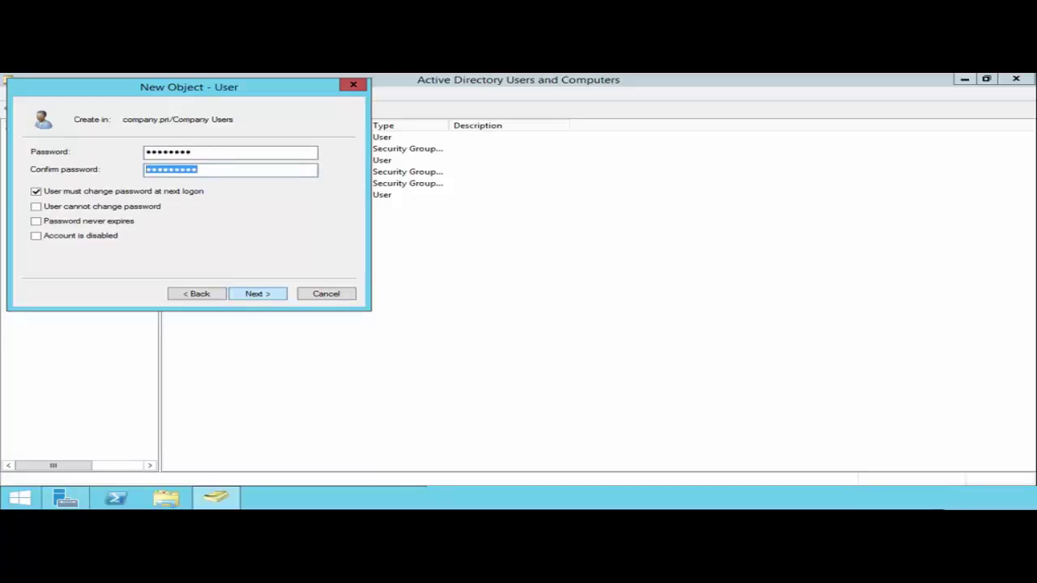
type("*********")
Clear the forced password change, try the cannot-change and never-expires options and switch them back off, and create the user
left_click(70, 195)
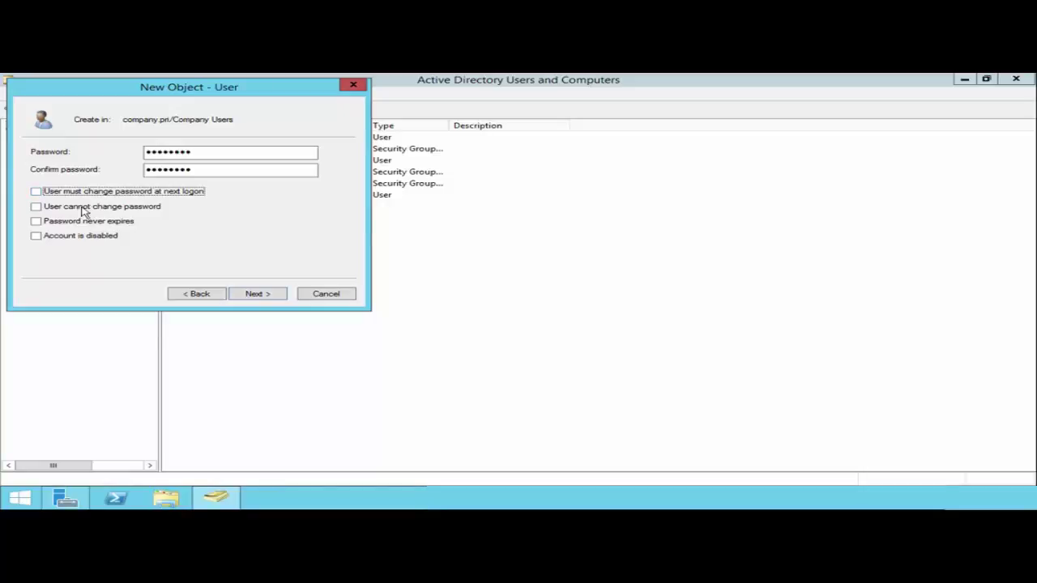
left_click(84, 208)
left_click(85, 222)
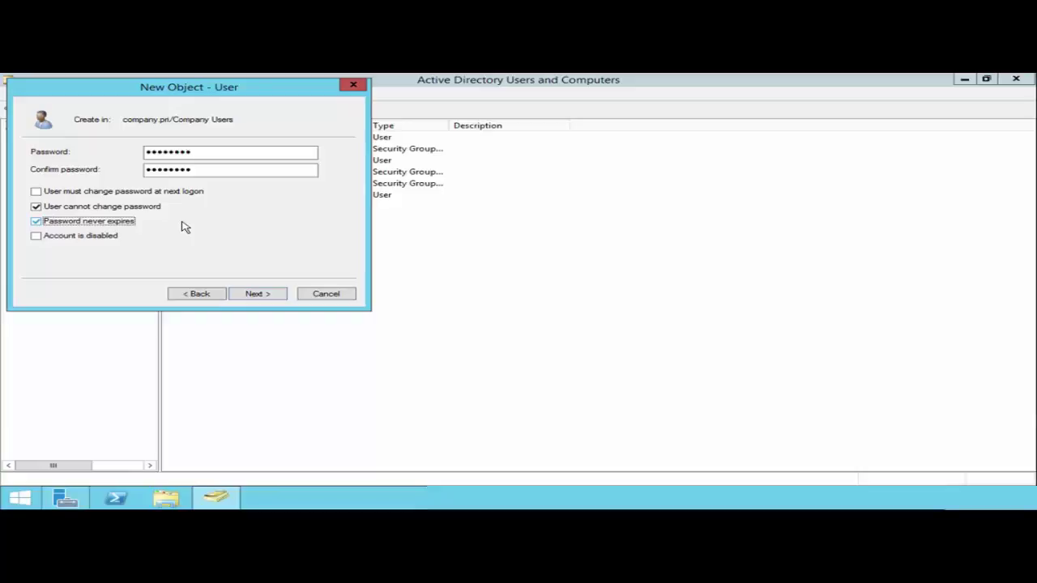
left_click(36, 207)
left_click(35, 221)
left_click(257, 295)
left_click(254, 295)
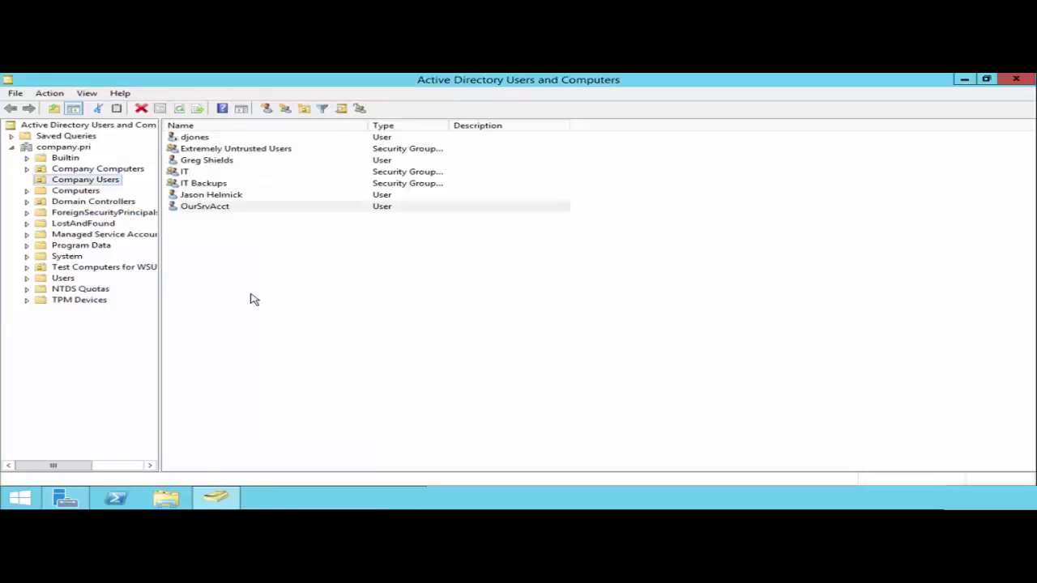
Add the OurSrvAcct user to the Domain Admins group and save its properties
double_click(217, 209)
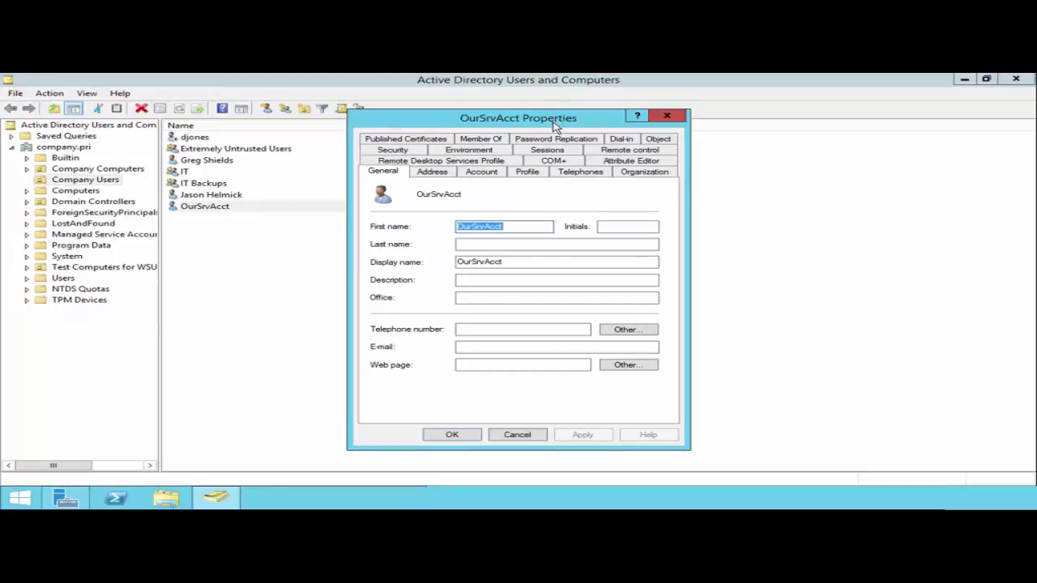
left_click(486, 140)
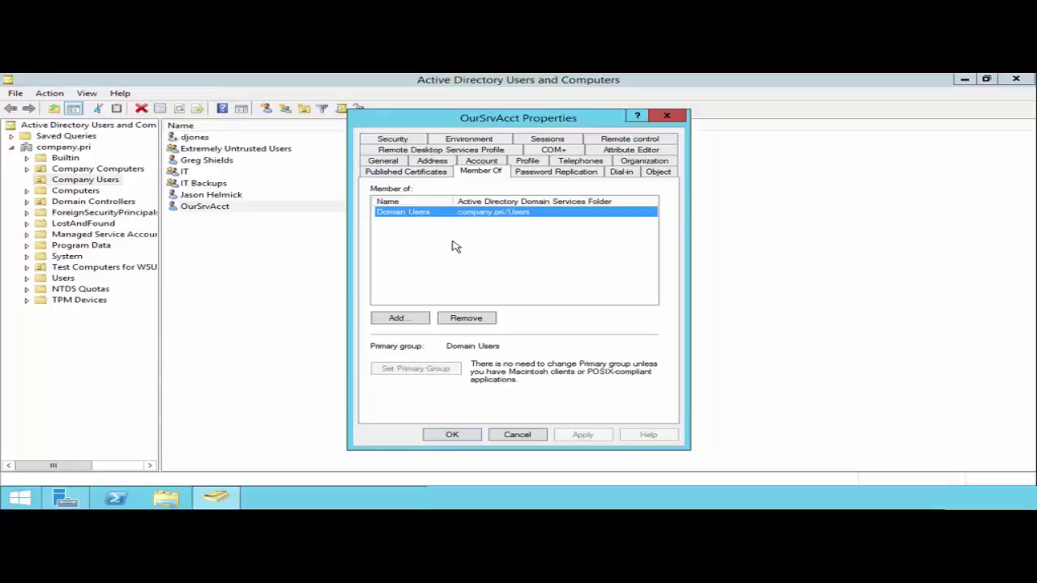
left_click(397, 318)
type("domain admins")
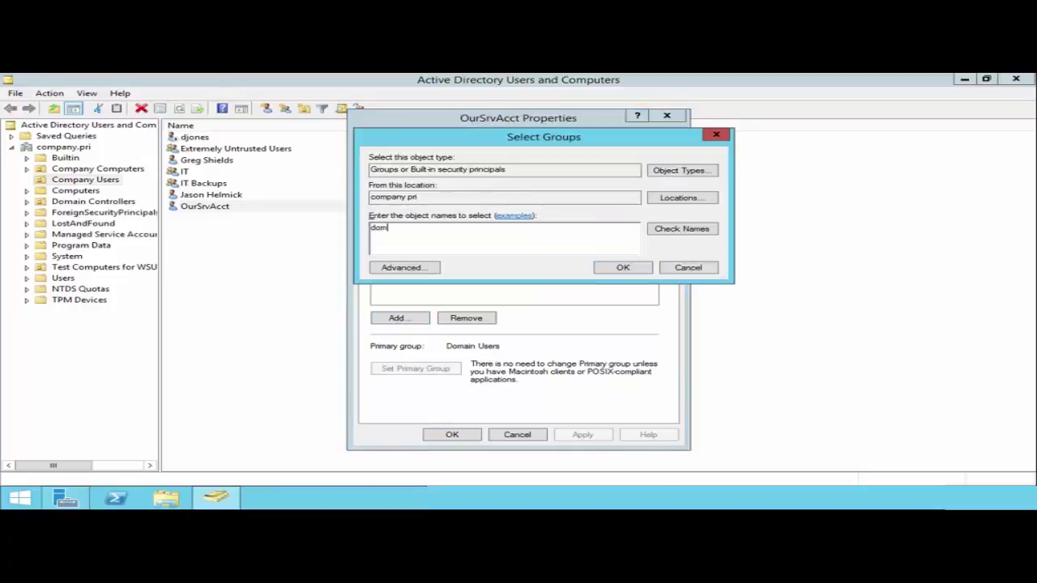
key("Return")
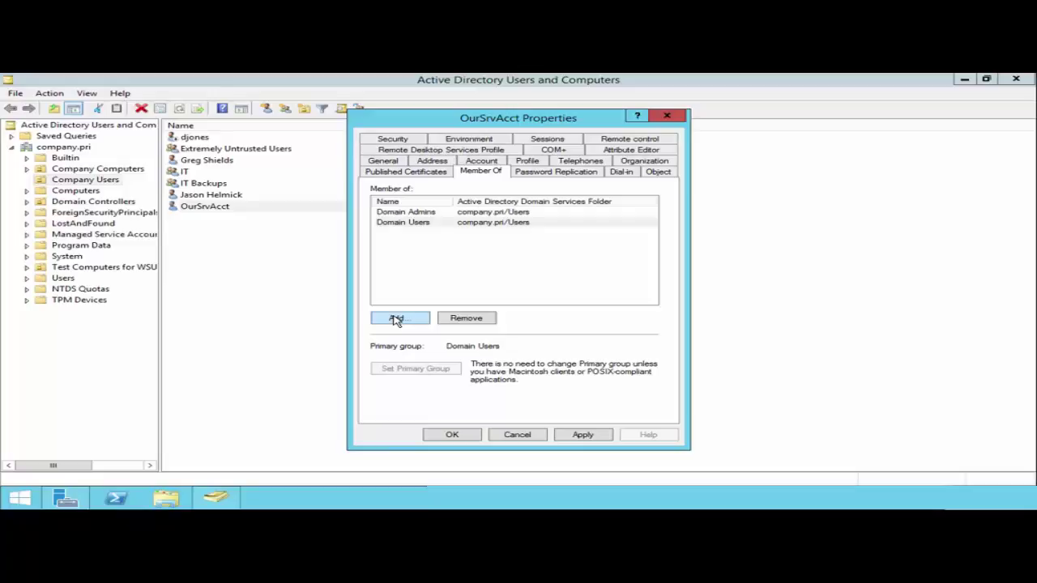
left_click(454, 436)
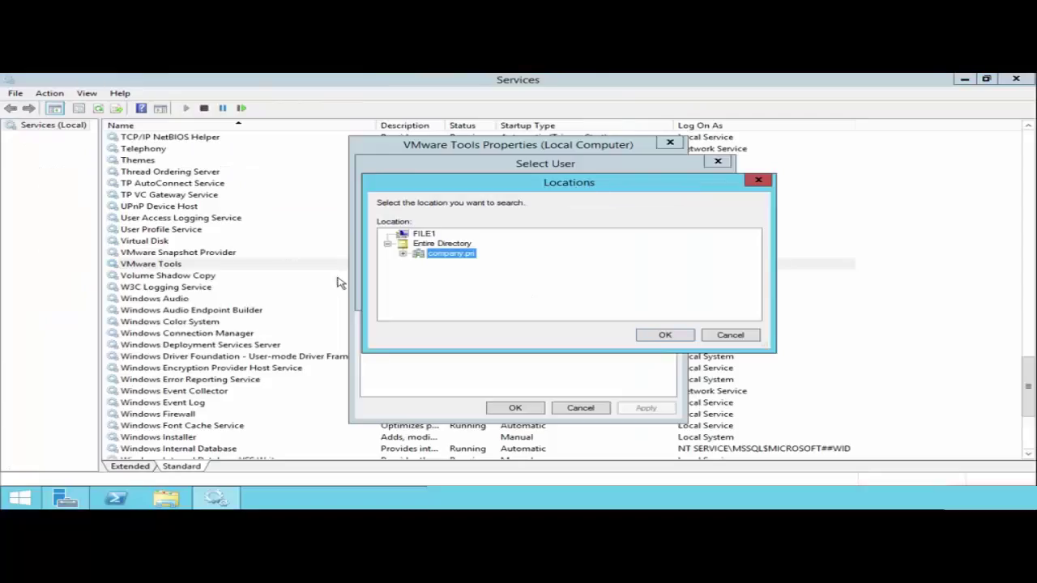
Return to Services and choose oursrvacct from the company.pri domain as the VMware Tools logon account
double_click(458, 256)
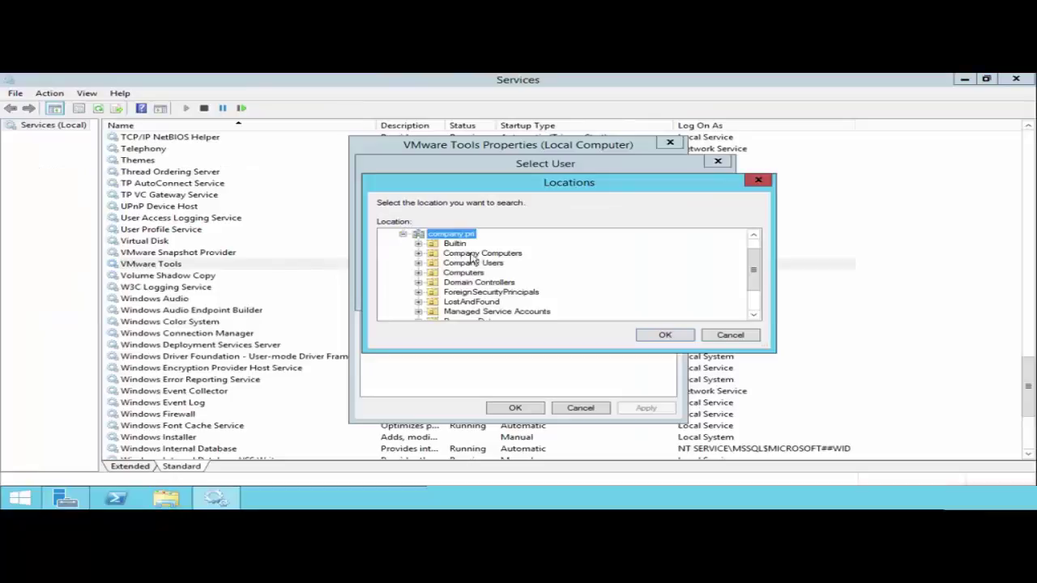
left_click(666, 335)
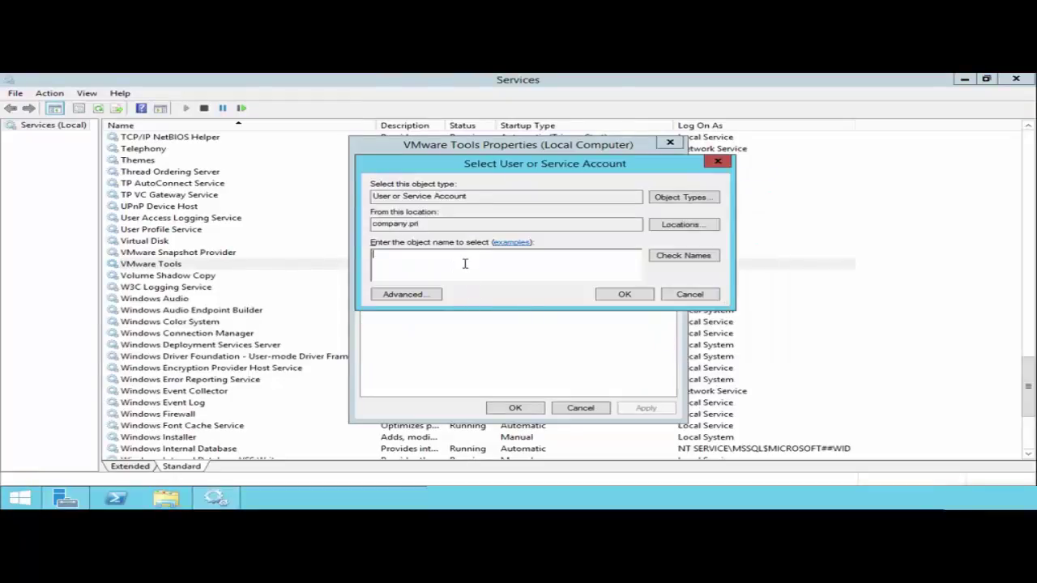
type("oursrvacct")
key("Return")
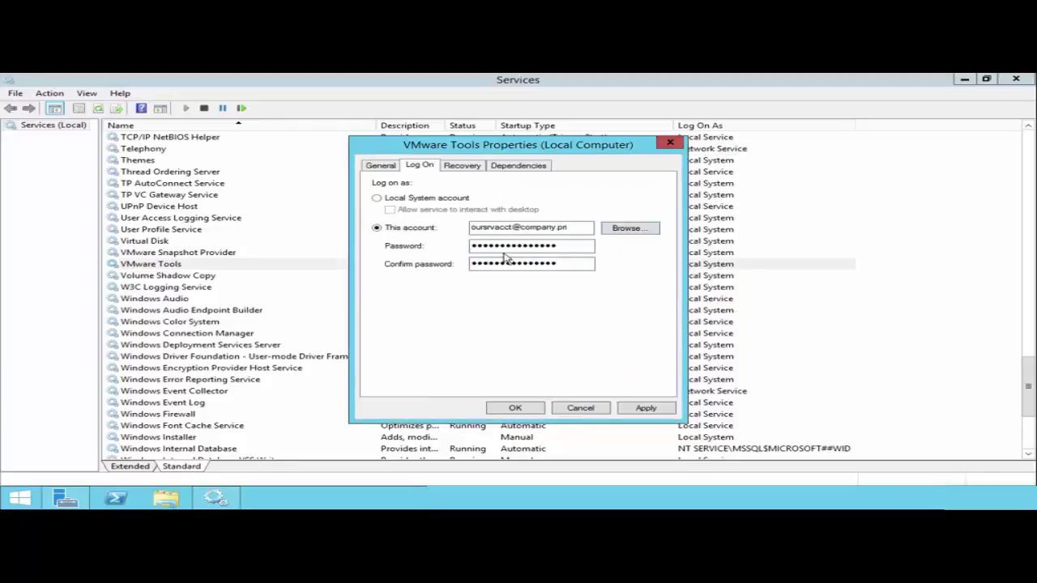
Enter and confirm the service account's password for VMware Tools, apply the logon change, and acknowledge the notices
double_click(506, 245)
type("********")
key("Tab")
type("********")
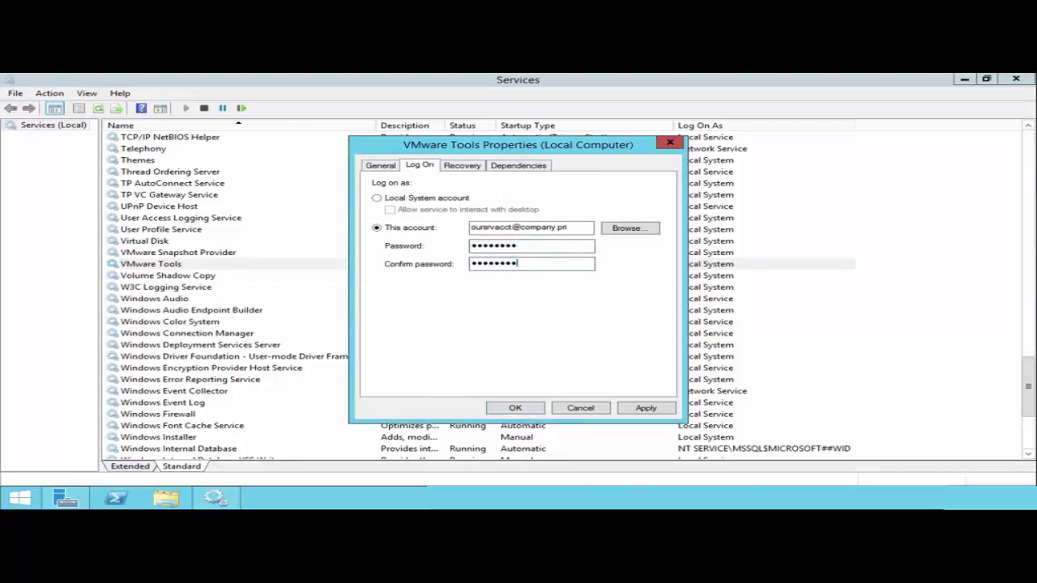
left_click(511, 409)
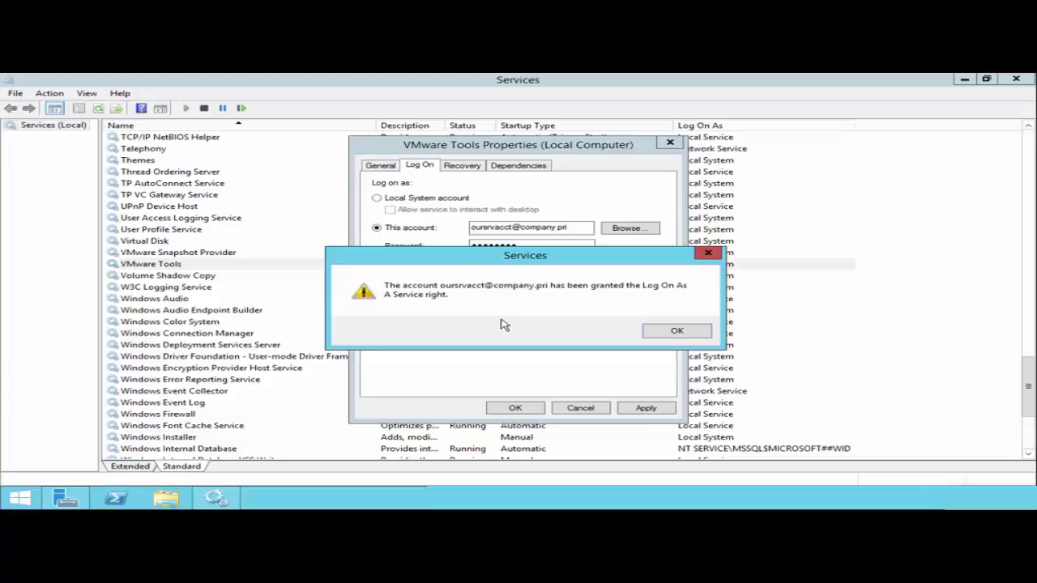
left_click(678, 331)
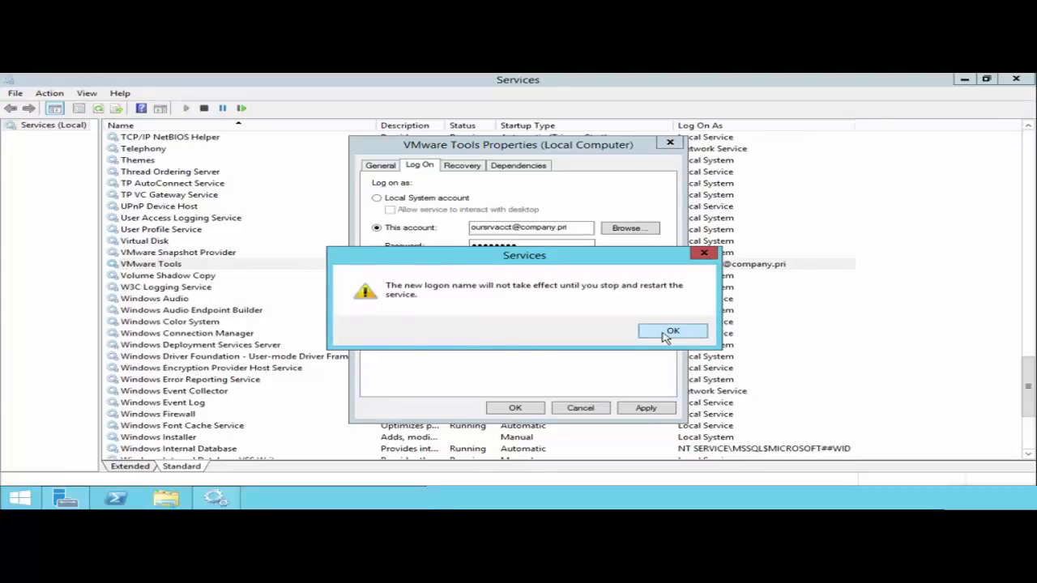
left_click(665, 335)
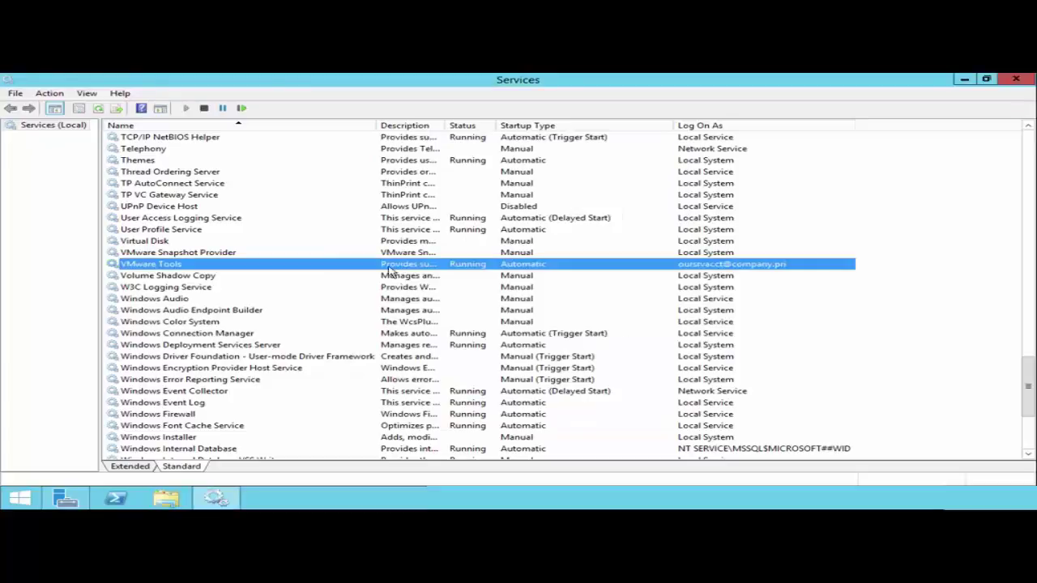
right_click(316, 268)
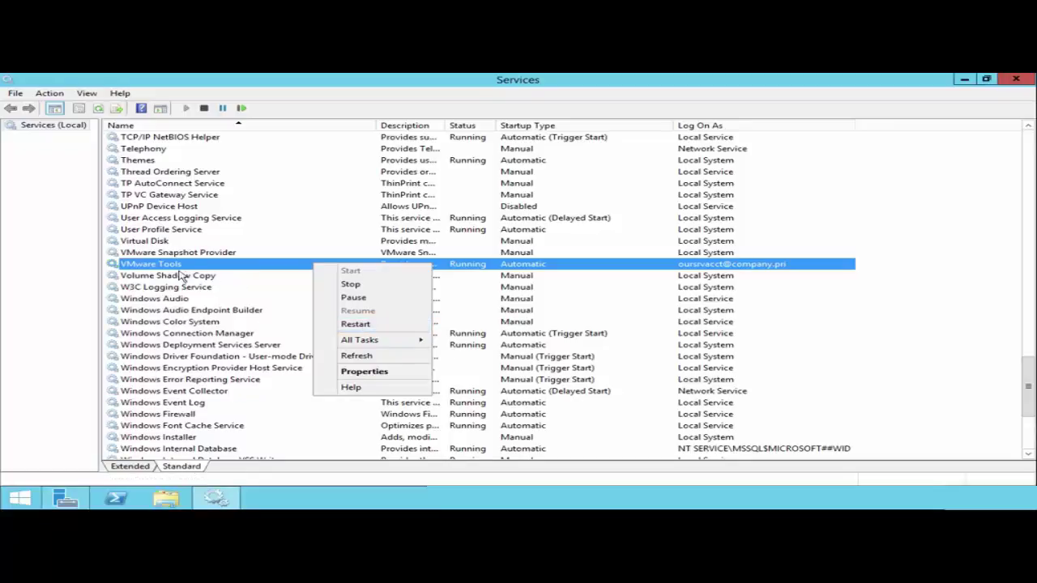
left_click(689, 266)
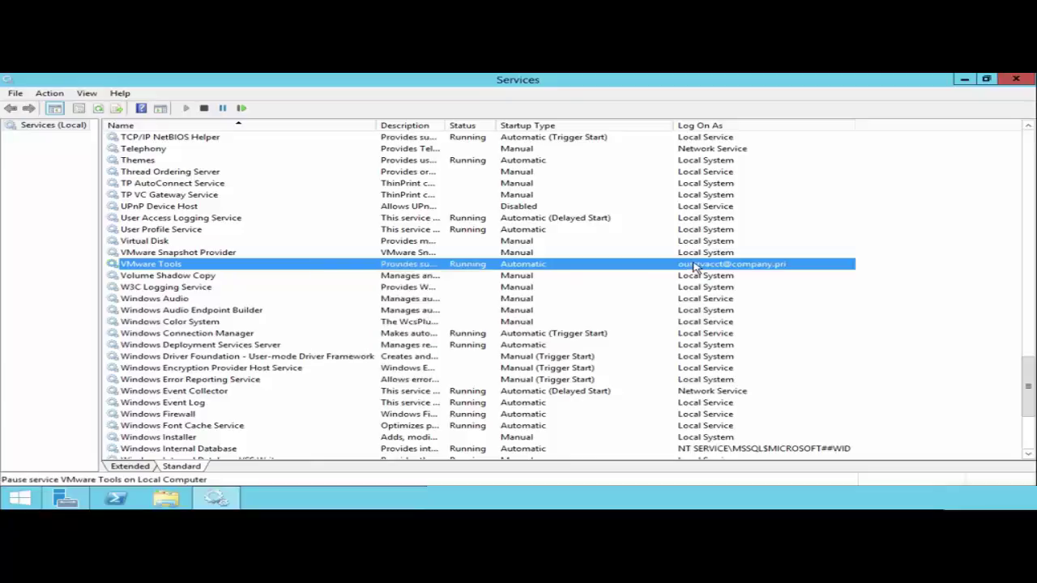